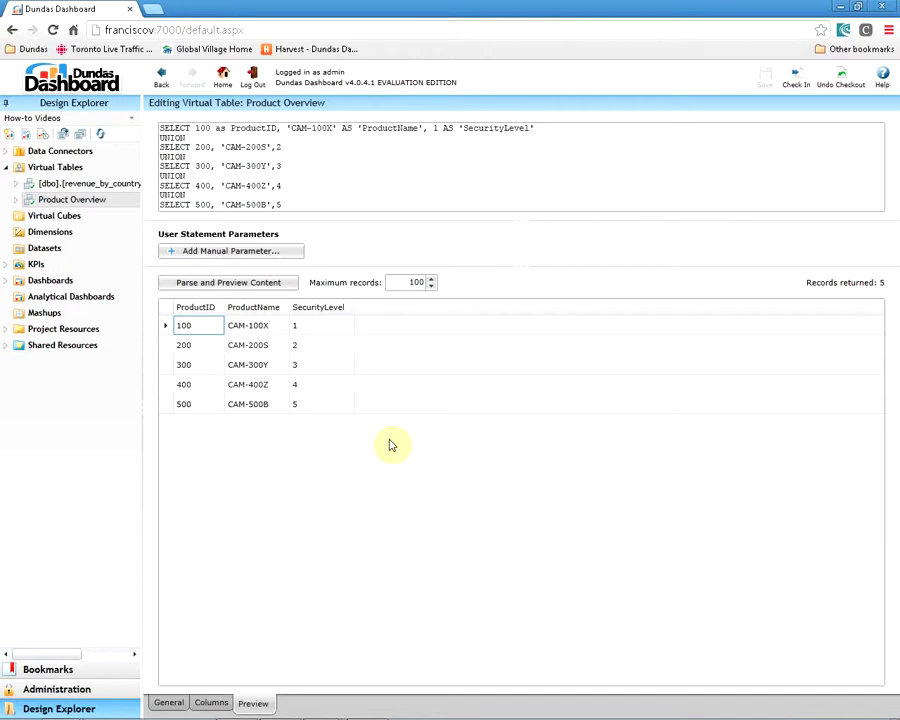
Start a manual parameter for the Product Overview virtual table as a user-based filter named UserSecurityParam
{"action": "left_click", "coordinate": [258, 254]}
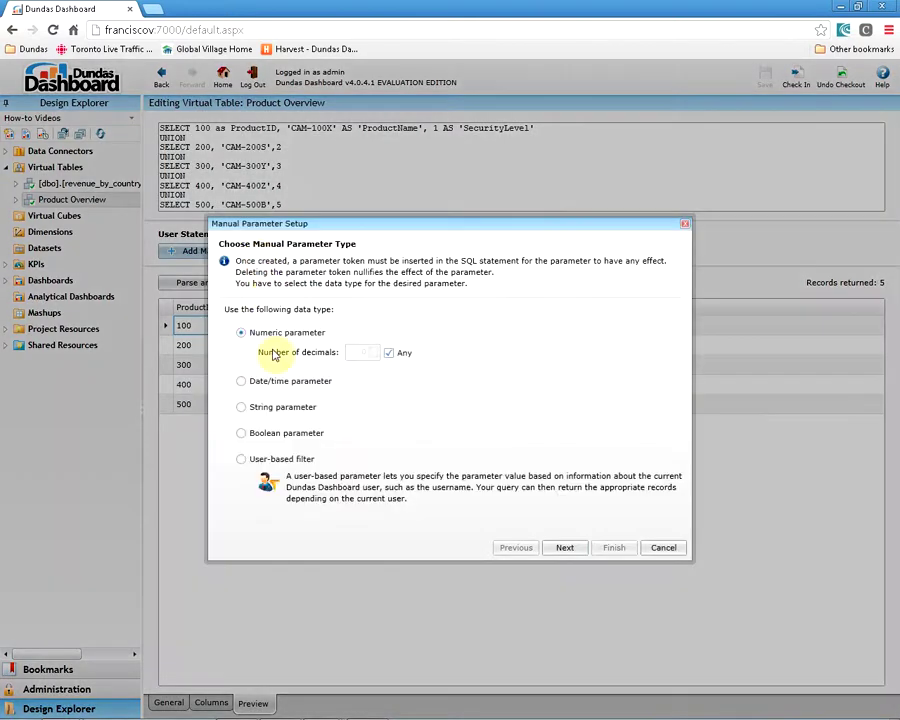
{"action": "left_click", "coordinate": [241, 461]}
{"action": "left_click", "coordinate": [566, 549]}
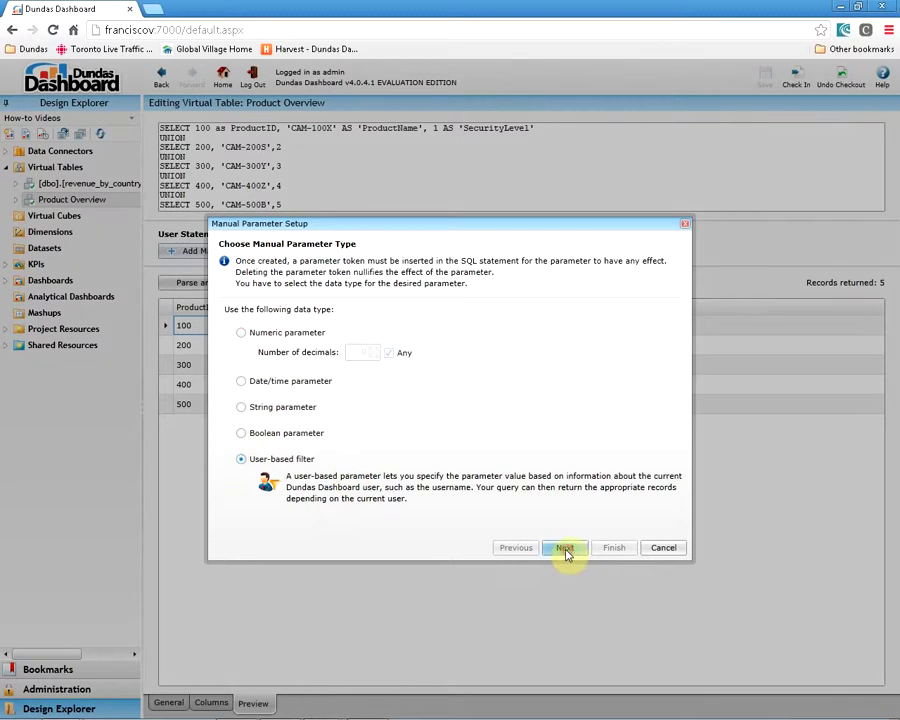
{"action": "left_click", "coordinate": [354, 247]}
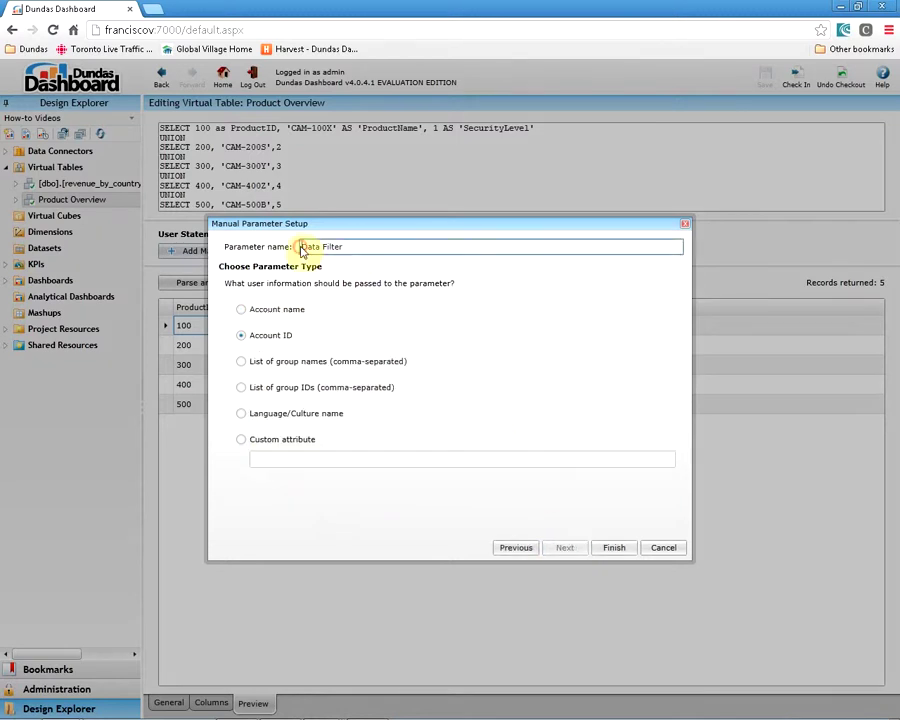
{"action": "key", "text": "shift+End"}
{"action": "key", "text": "BackSpace"}
{"action": "type", "text": "UserSecurityParam"}
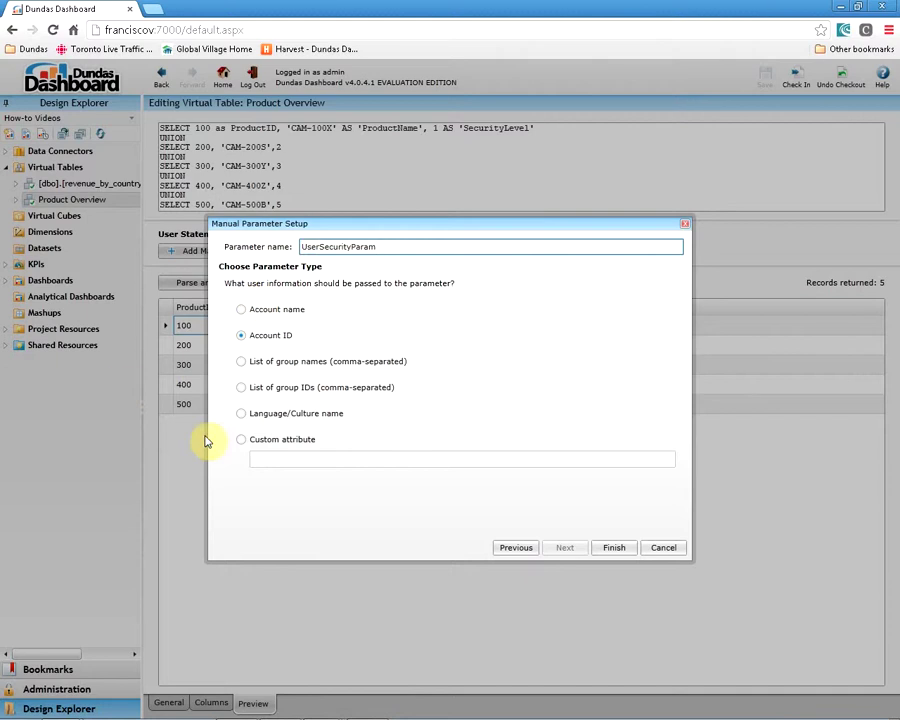
Pass the custom attribute SecurityLevel to the parameter and finish the parameter setup
{"action": "left_click", "coordinate": [250, 448]}
{"action": "left_click", "coordinate": [271, 459]}
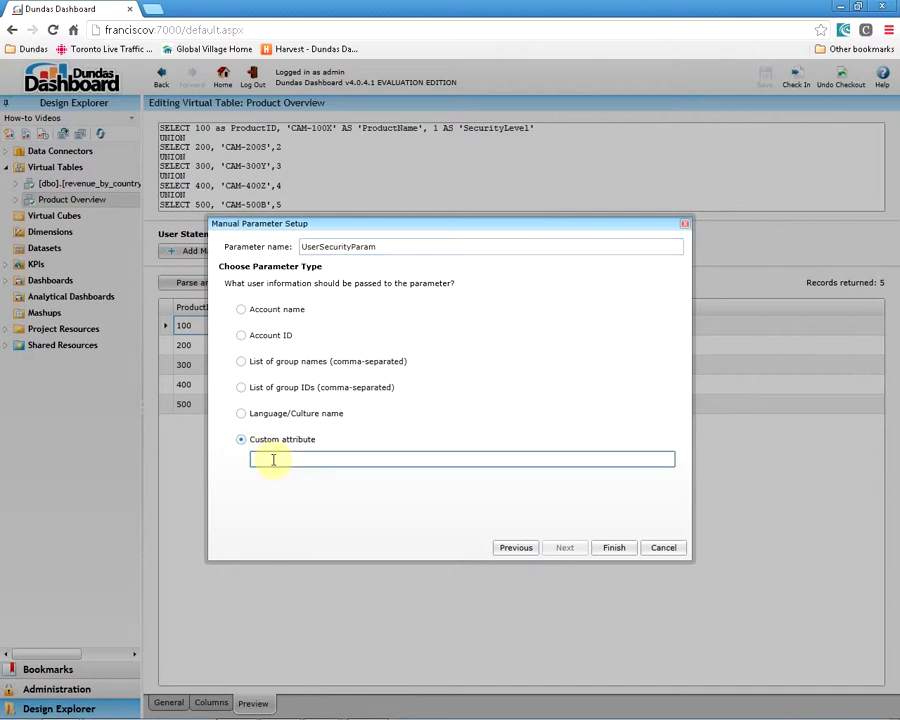
{"action": "type", "text": "SecurityLevel"}
{"action": "left_click", "coordinate": [614, 549]}
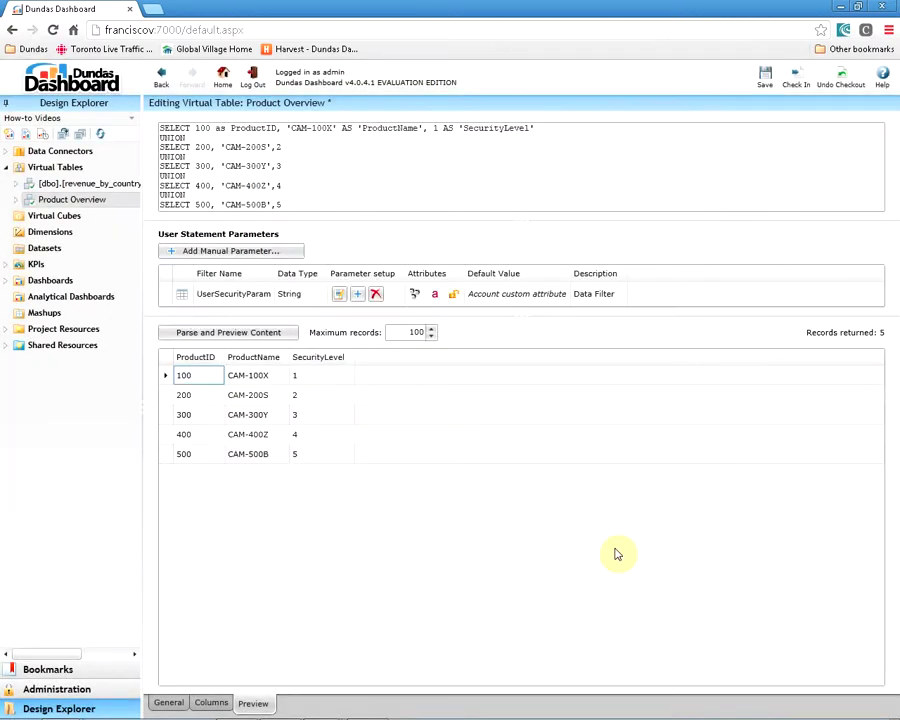
Wrap the SQL union in SELECT* FROM (...) AS P, add WHERE {DW:UserSecurityParam} >= P.[SecurityLevel], and save the virtual table
{"action": "left_click", "coordinate": [241, 297]}
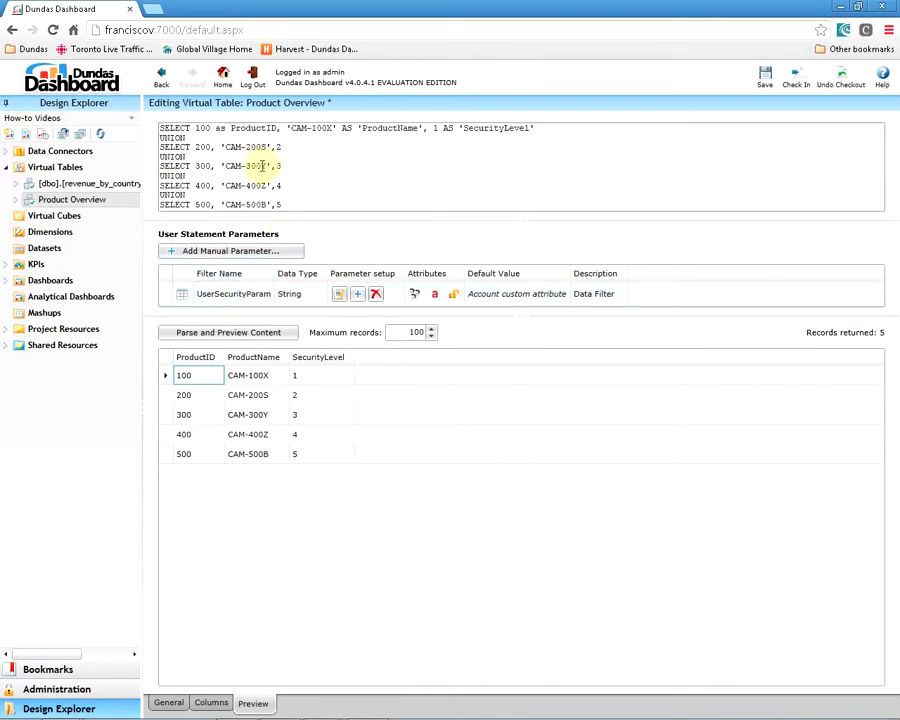
{"action": "left_click_drag", "start_coordinate": [520, 217], "coordinate": [520, 314]}
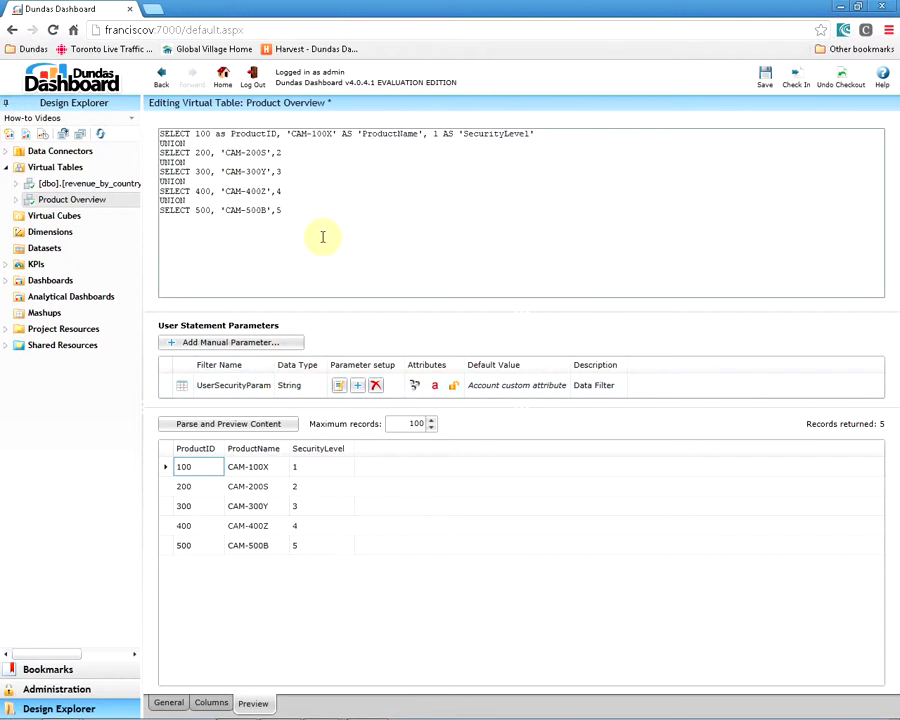
{"action": "left_click_drag", "start_coordinate": [322, 237], "coordinate": [140, 135]}
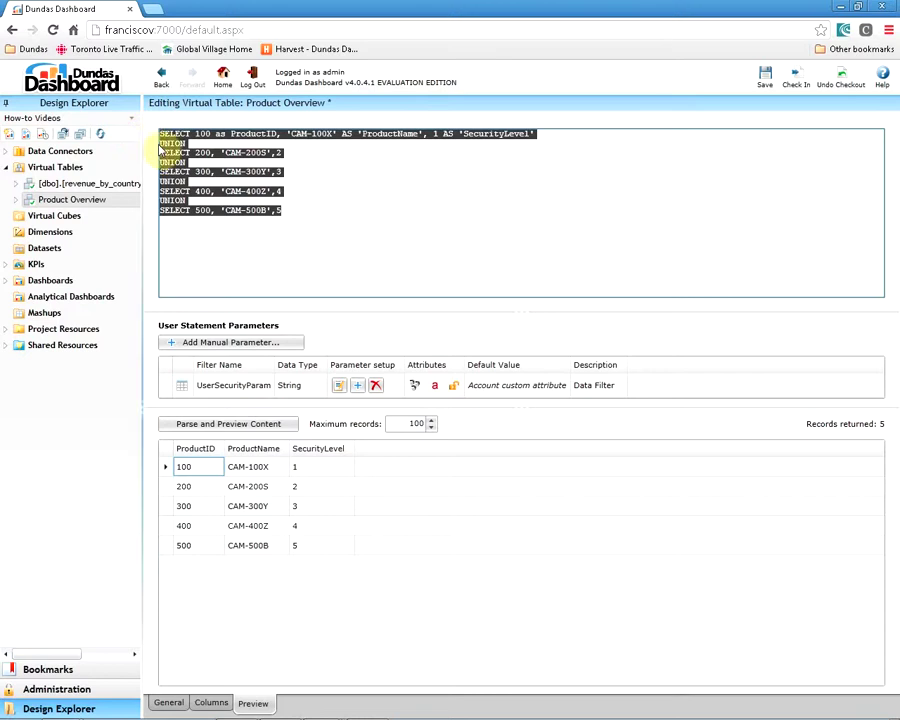
{"action": "key", "text": "ctrl+v"}
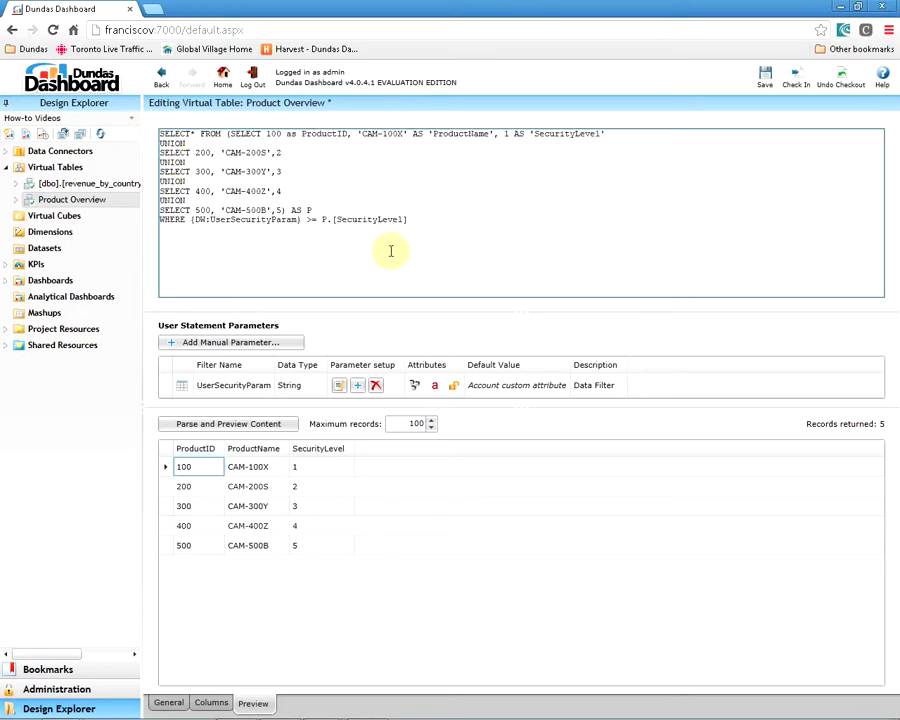
{"action": "left_click", "coordinate": [776, 82]}
{"action": "left_click", "coordinate": [428, 409]}
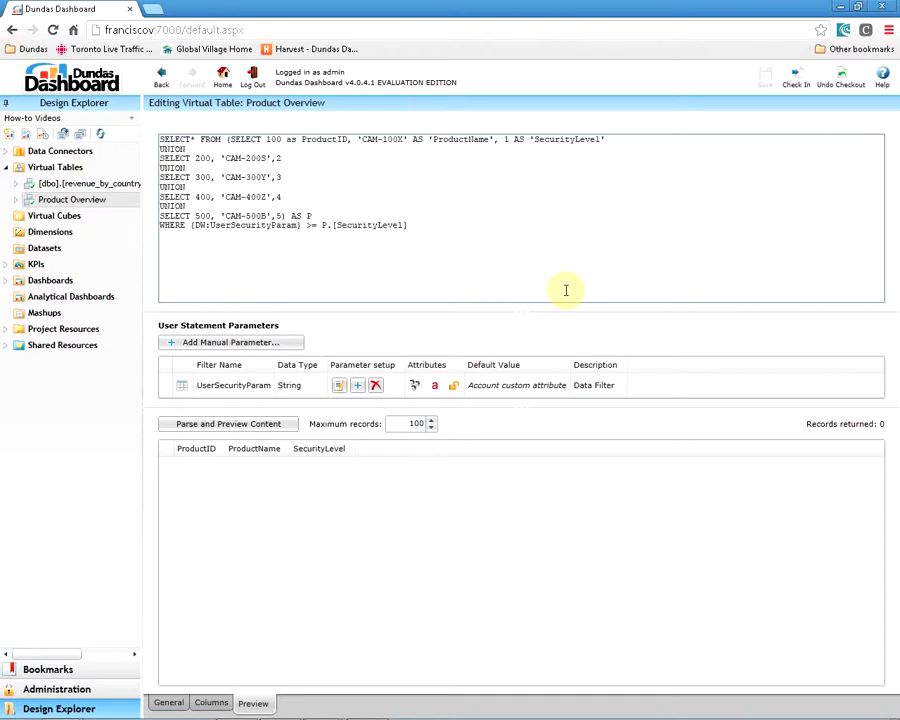
Create a dataset from the Product Overview virtual table
{"action": "right_click", "coordinate": [101, 203]}
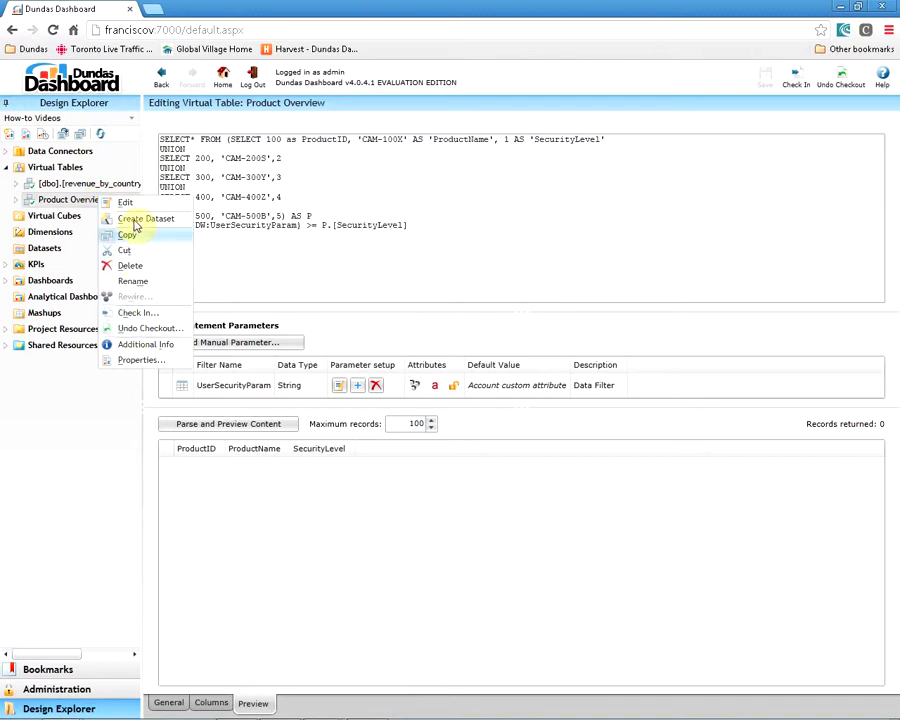
{"action": "left_click", "coordinate": [135, 220]}
{"action": "left_click", "coordinate": [450, 412]}
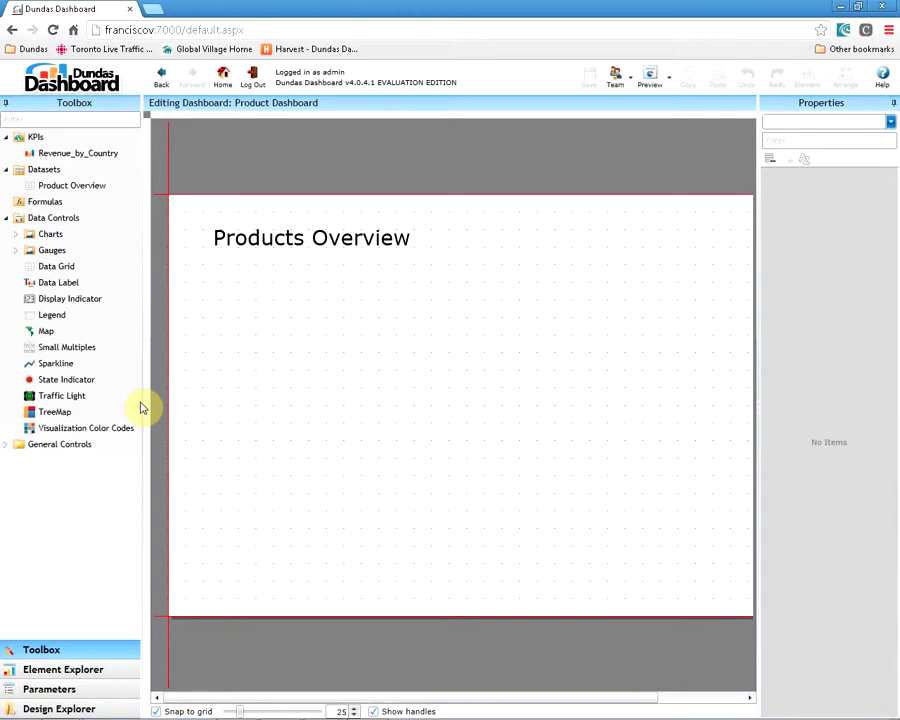
Place the Product Overview dataset on the Product Dashboard as a data grid, keeping the default data settings up to the column definition
{"action": "left_click", "coordinate": [55, 188]}
{"action": "left_click_drag", "start_coordinate": [55, 188], "coordinate": [458, 412]}
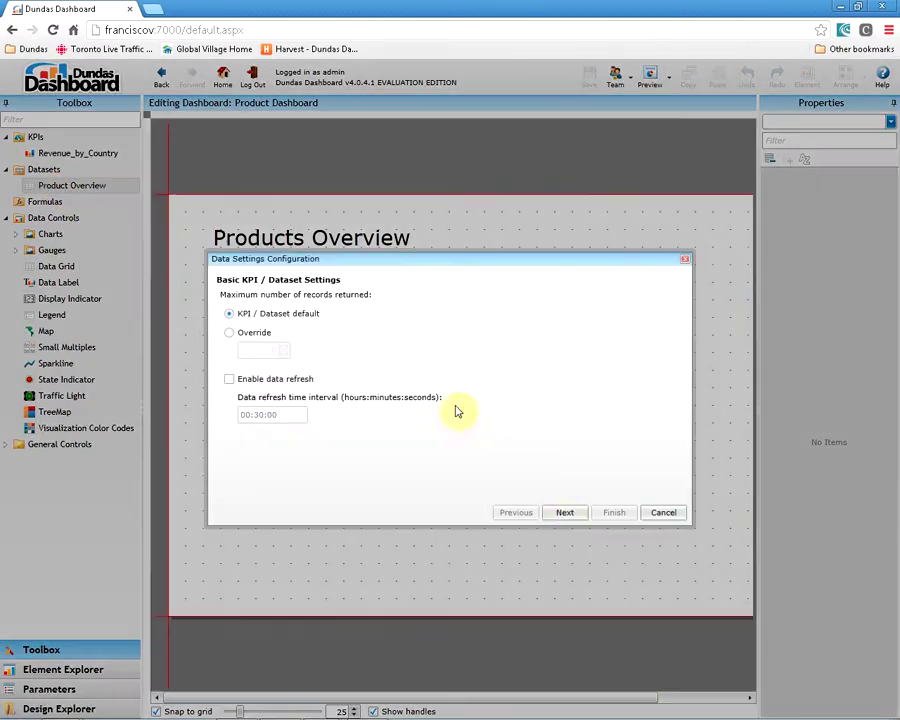
{"action": "left_click", "coordinate": [564, 512]}
{"action": "left_click", "coordinate": [564, 512]}
{"action": "left_click", "coordinate": [564, 513]}
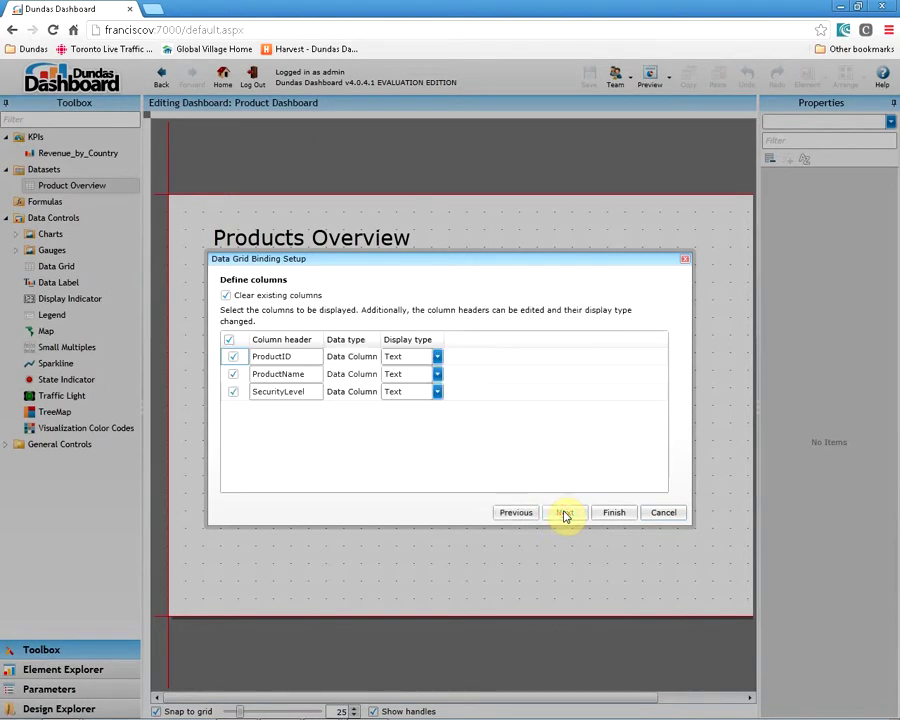
Exclude the SecurityLevel column from the data grid, finish the binding setup, and save the dashboard
{"action": "left_click", "coordinate": [233, 392]}
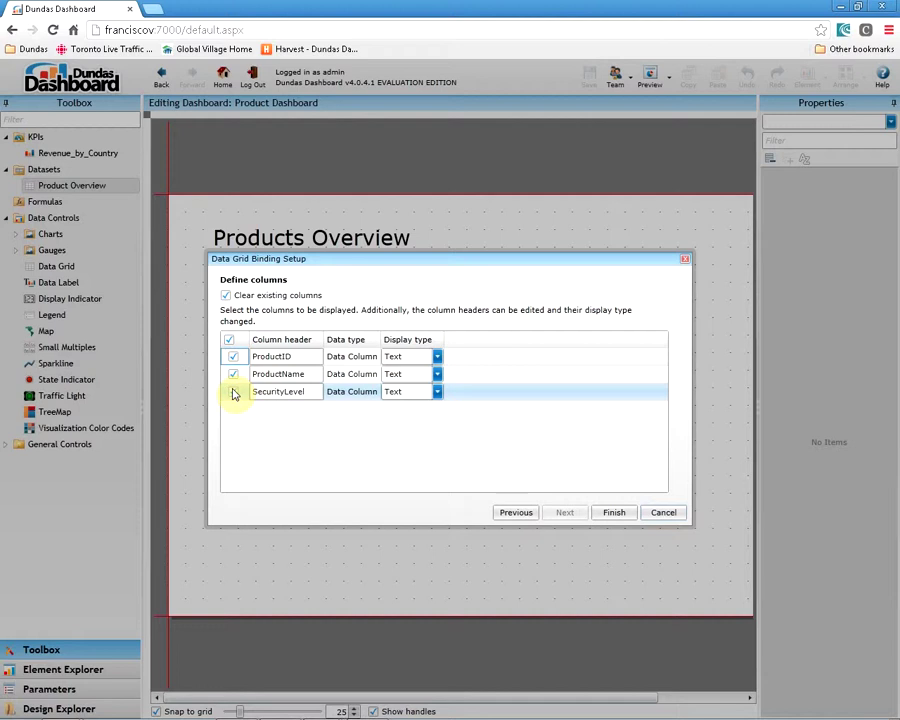
{"action": "left_click", "coordinate": [612, 513]}
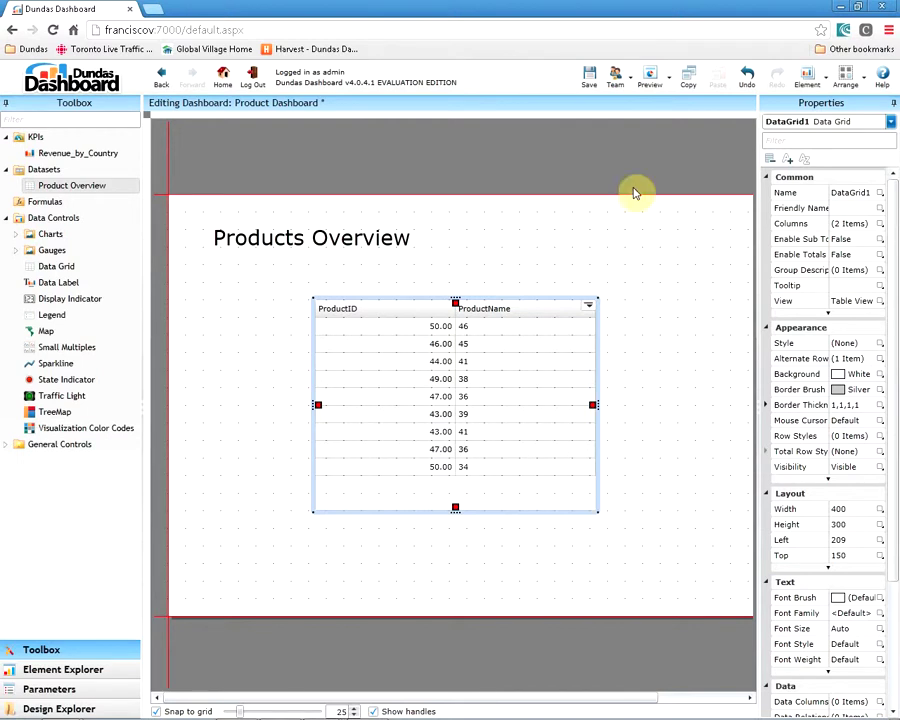
{"action": "left_click", "coordinate": [590, 80]}
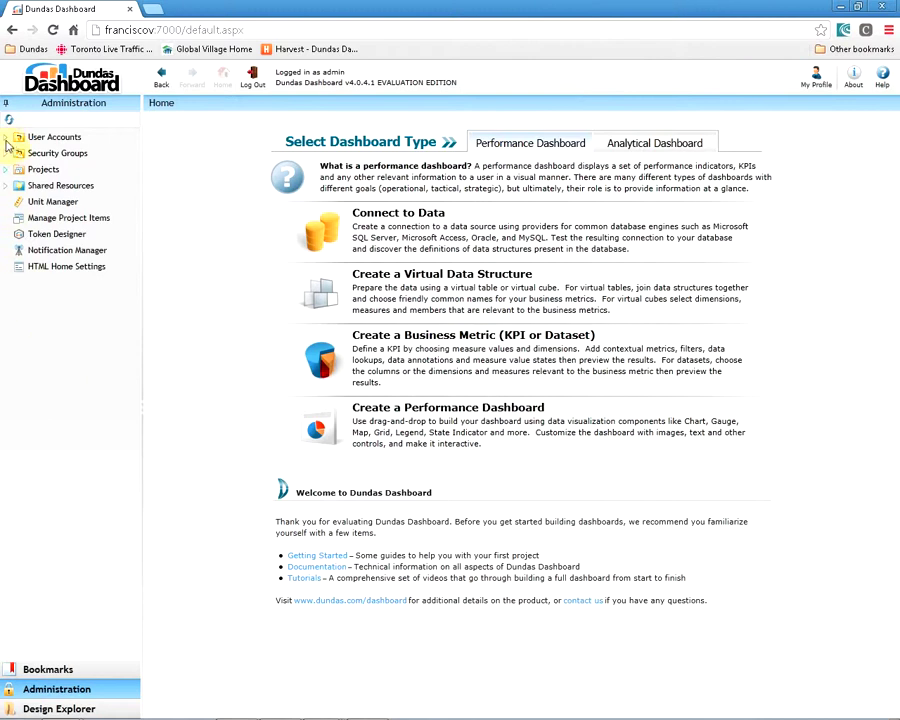
Open the admin user account for editing and show its custom attributes
{"action": "left_click", "coordinate": [10, 138]}
{"action": "right_click", "coordinate": [35, 152]}
{"action": "left_click", "coordinate": [44, 159]}
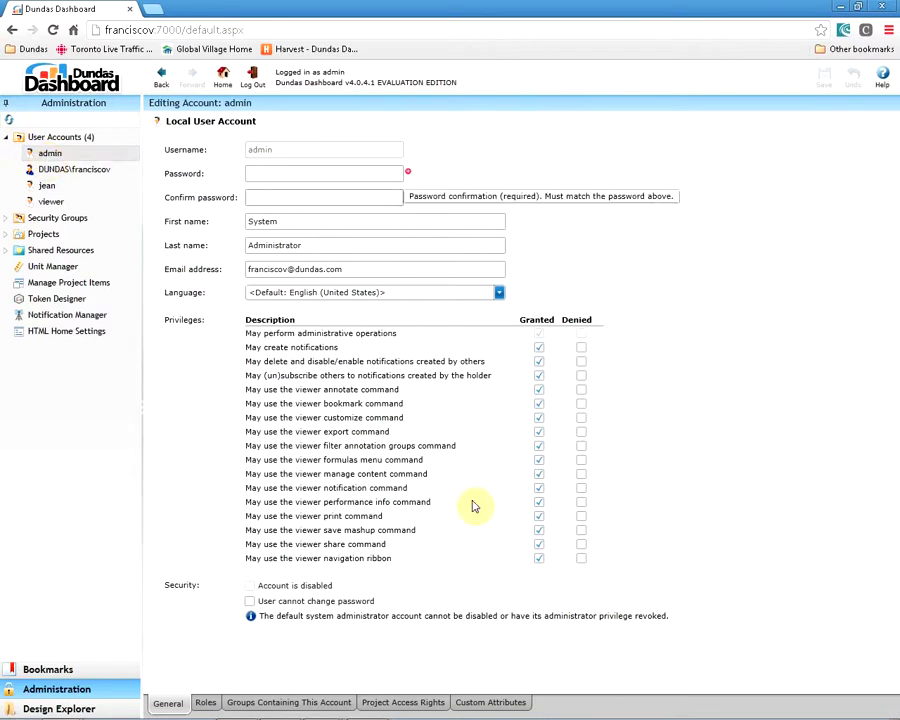
{"action": "left_click", "coordinate": [481, 704]}
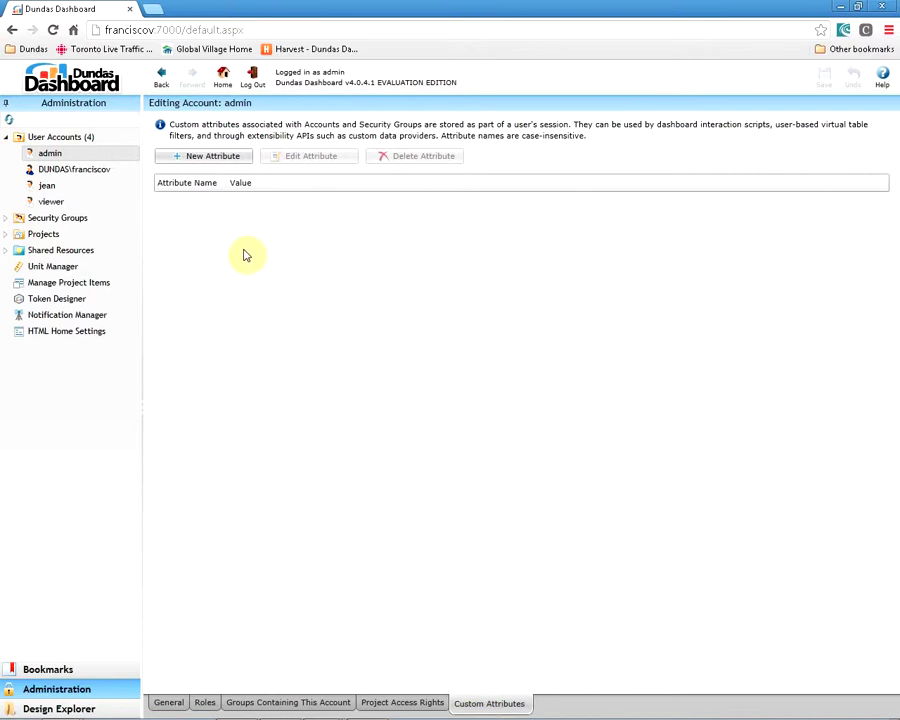
Add a custom attribute named SecurityLevel with value 3 to the admin account and save the account
{"action": "left_click", "coordinate": [219, 163]}
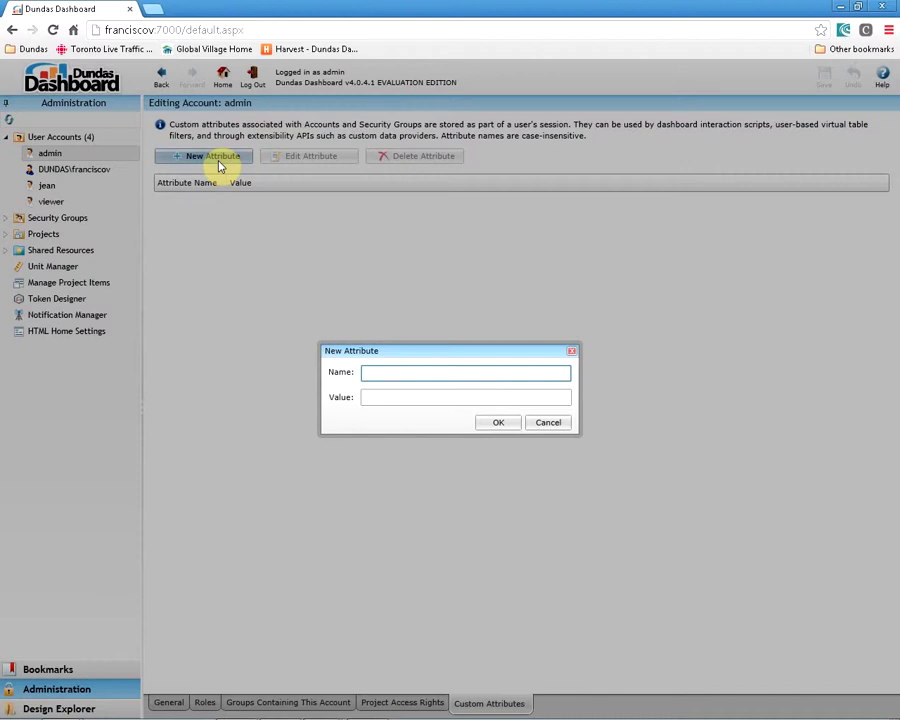
{"action": "type", "text": "SecurityLevel"}
{"action": "key", "text": "Tab"}
{"action": "type", "text": "3"}
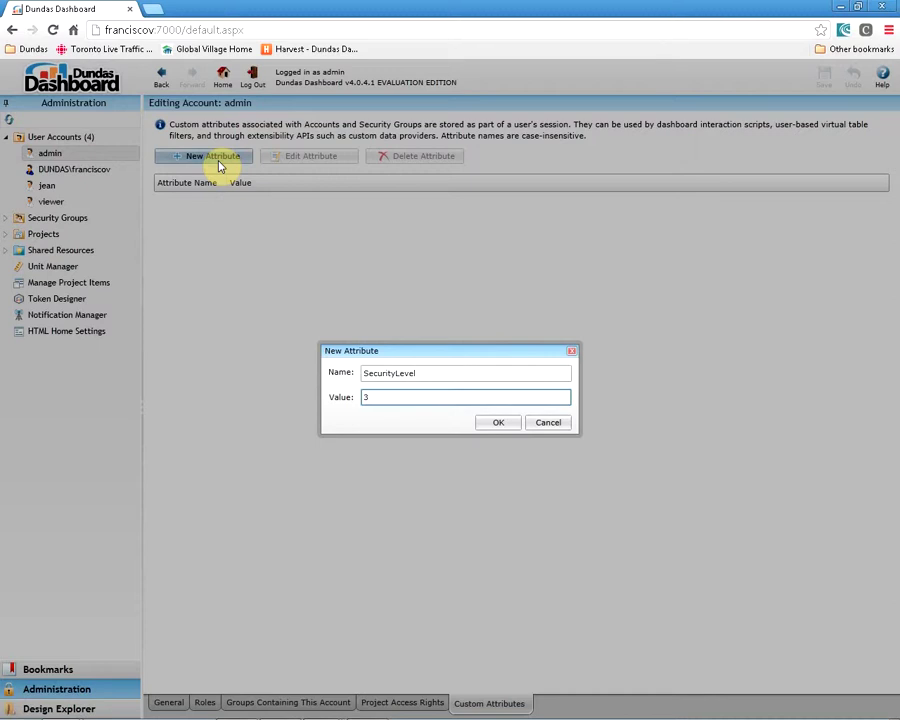
{"action": "left_click", "coordinate": [490, 422]}
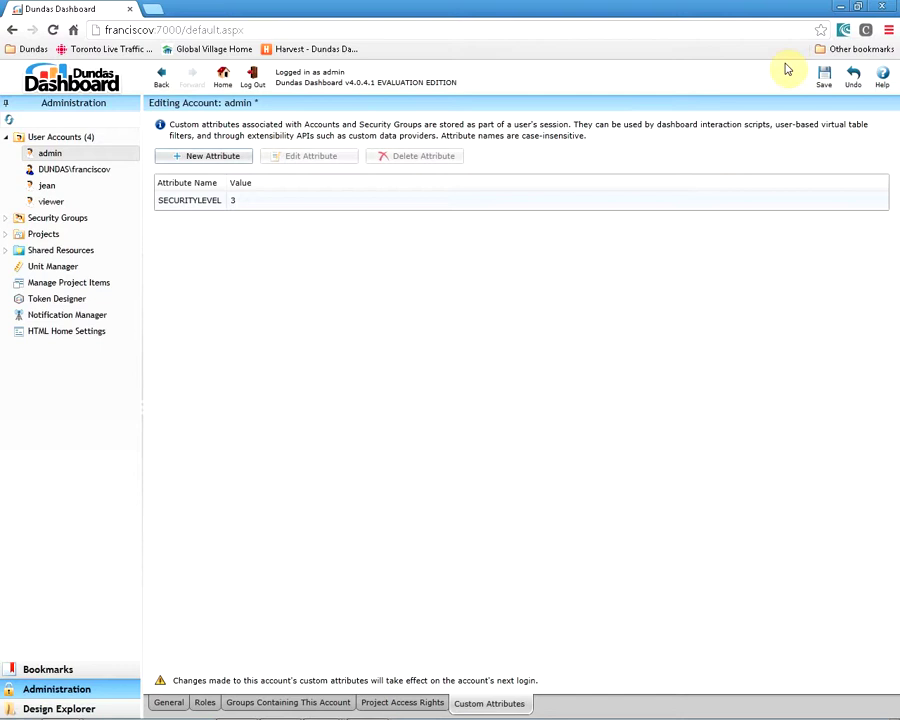
{"action": "left_click", "coordinate": [824, 74]}
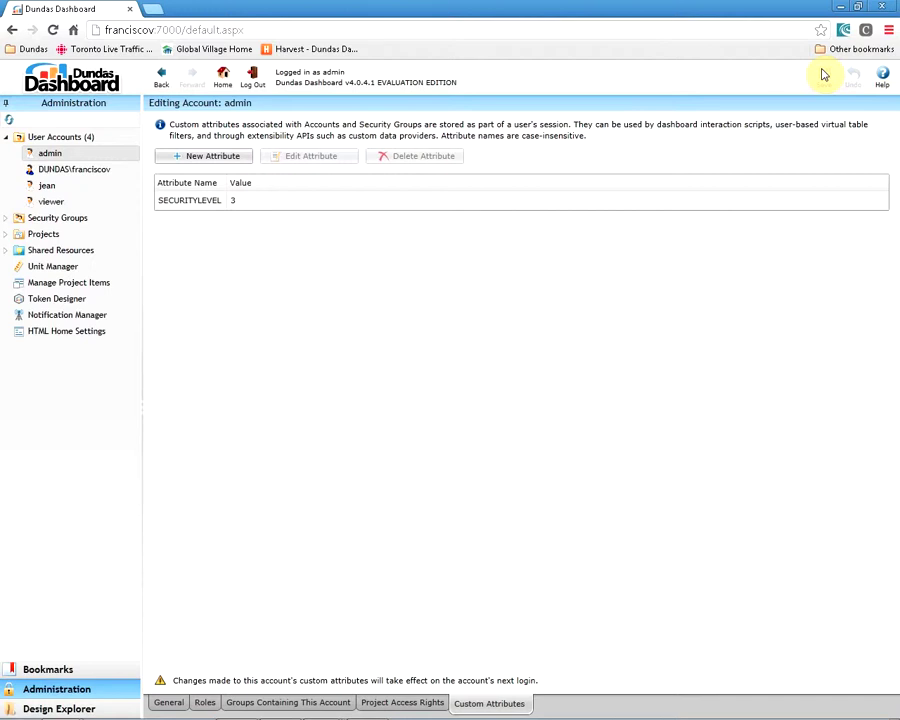
{"action": "left_click", "coordinate": [6, 219]}
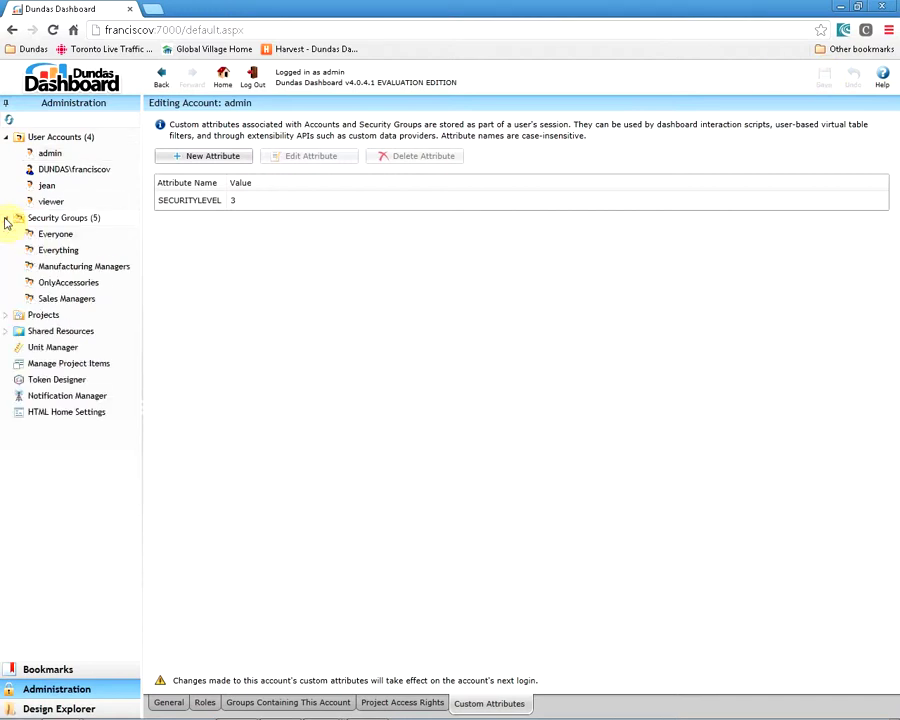
{"action": "left_click", "coordinate": [7, 219]}
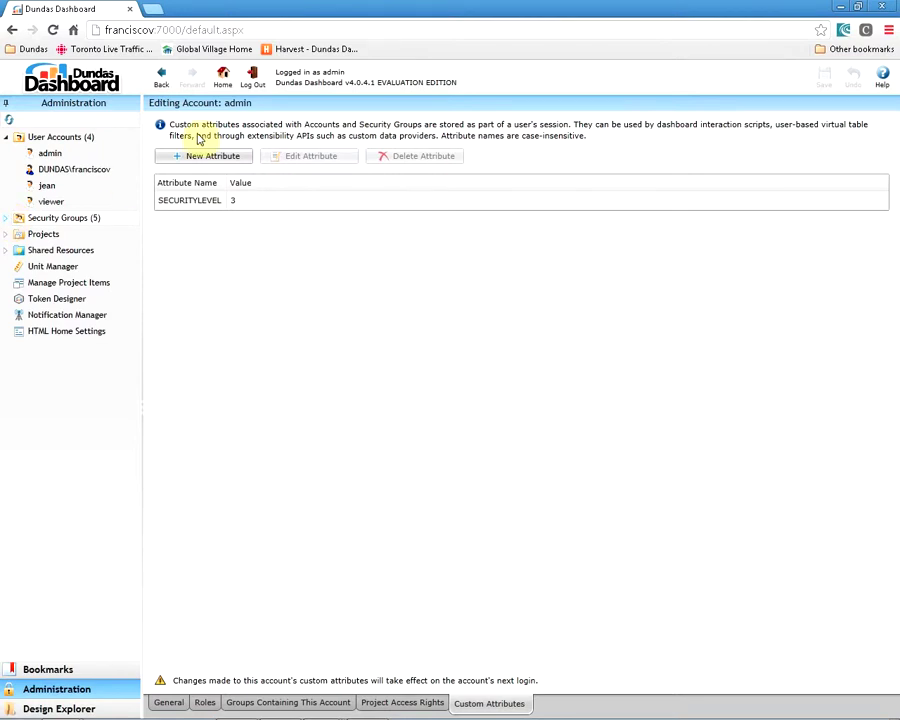
Log out and log back in as admin, entering the account password
{"action": "left_click", "coordinate": [251, 80]}
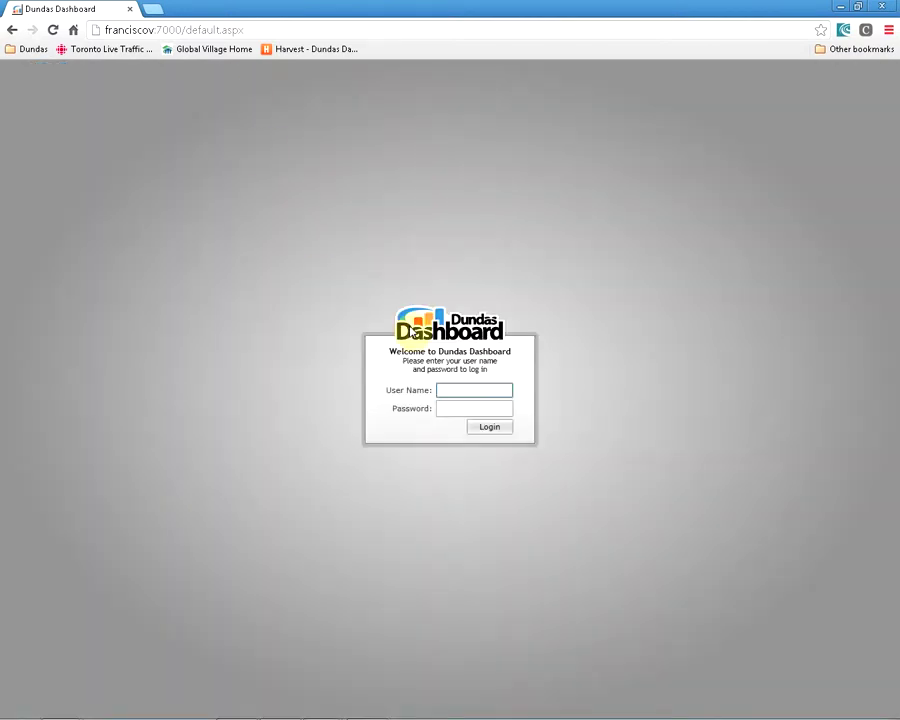
{"action": "type", "text": "admin"}
{"action": "key", "text": "Tab"}
{"action": "type", "text": "********"}
{"action": "key", "text": "Return"}
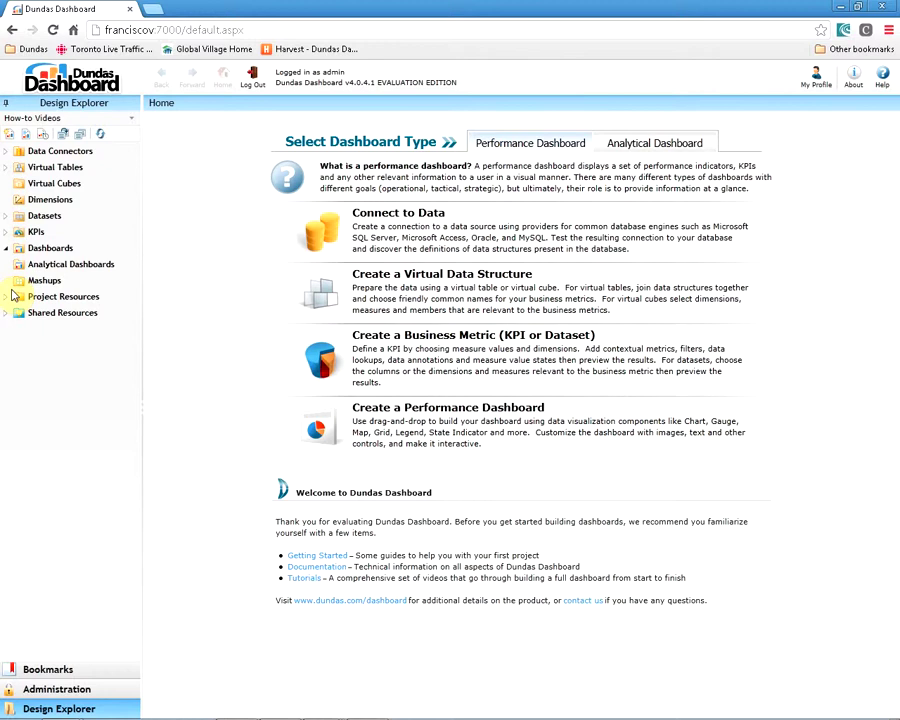
View the Product Dashboard from the 6 Video Custom Attributes dashboards folder
{"action": "left_click", "coordinate": [6, 248]}
{"action": "left_click", "coordinate": [17, 345]}
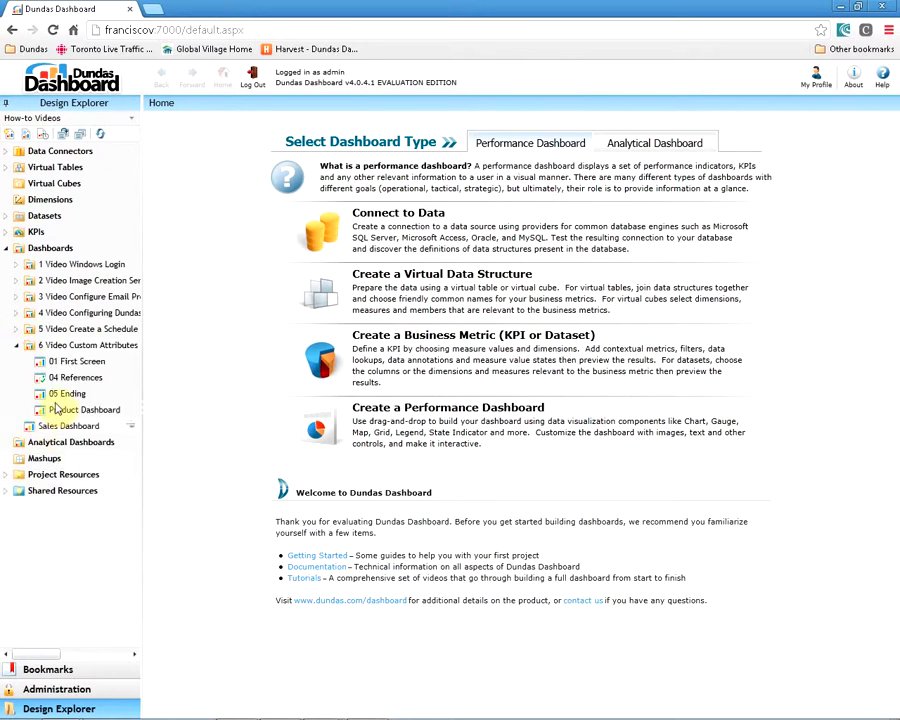
{"action": "left_click", "coordinate": [58, 412]}
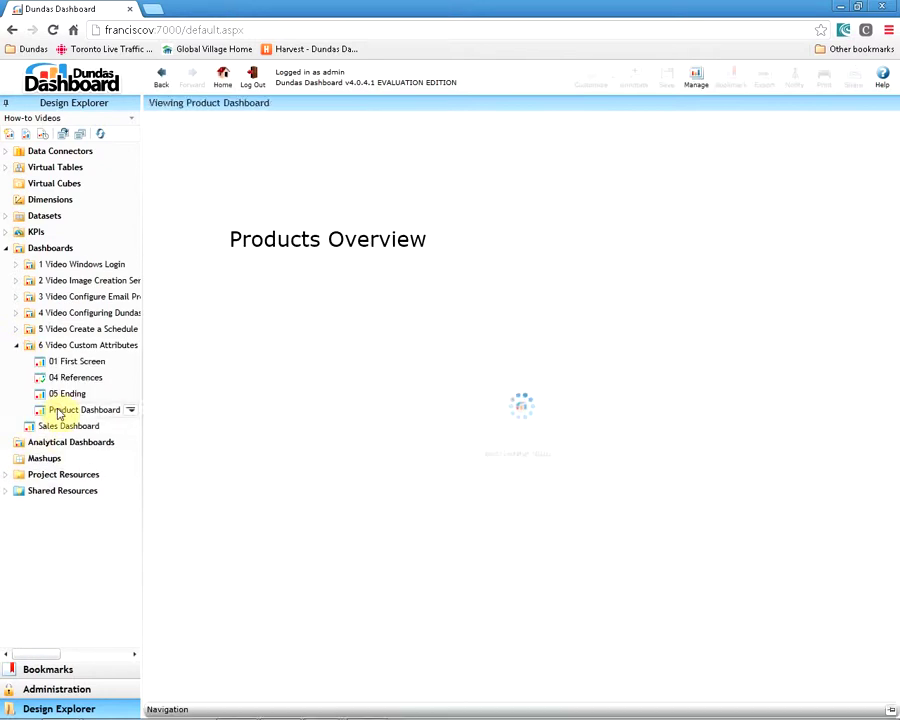